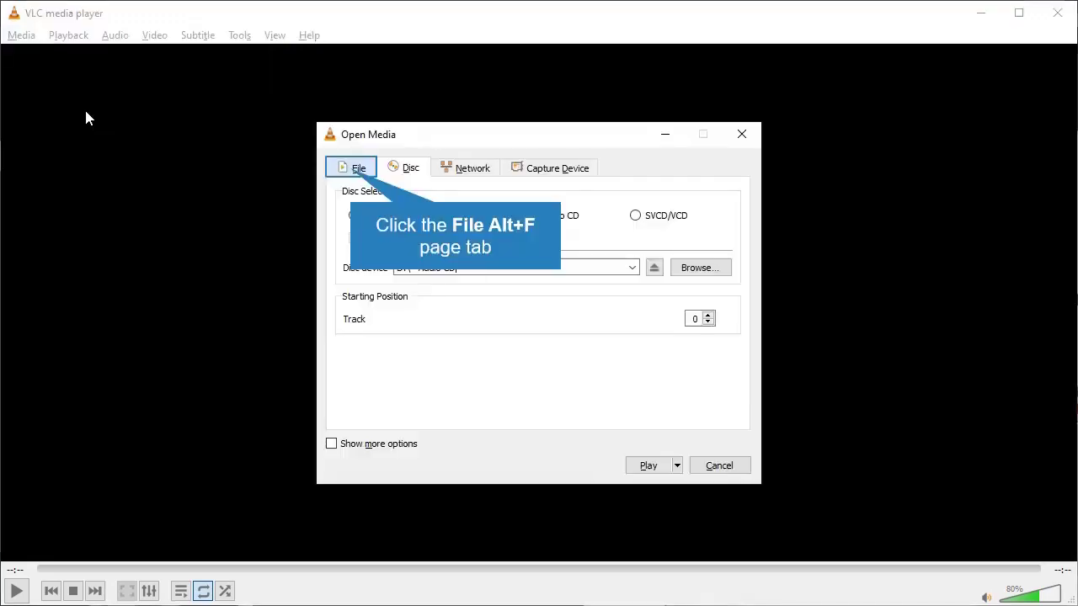
pyautogui.click(352, 173)
pyautogui.click(410, 172)
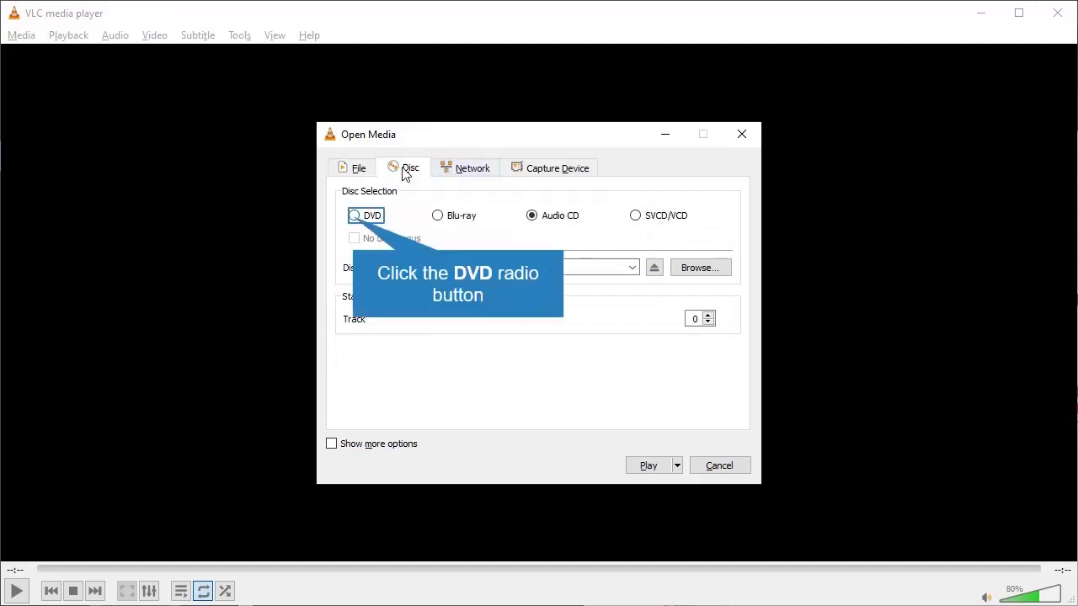
pyautogui.click(355, 217)
pyautogui.click(437, 216)
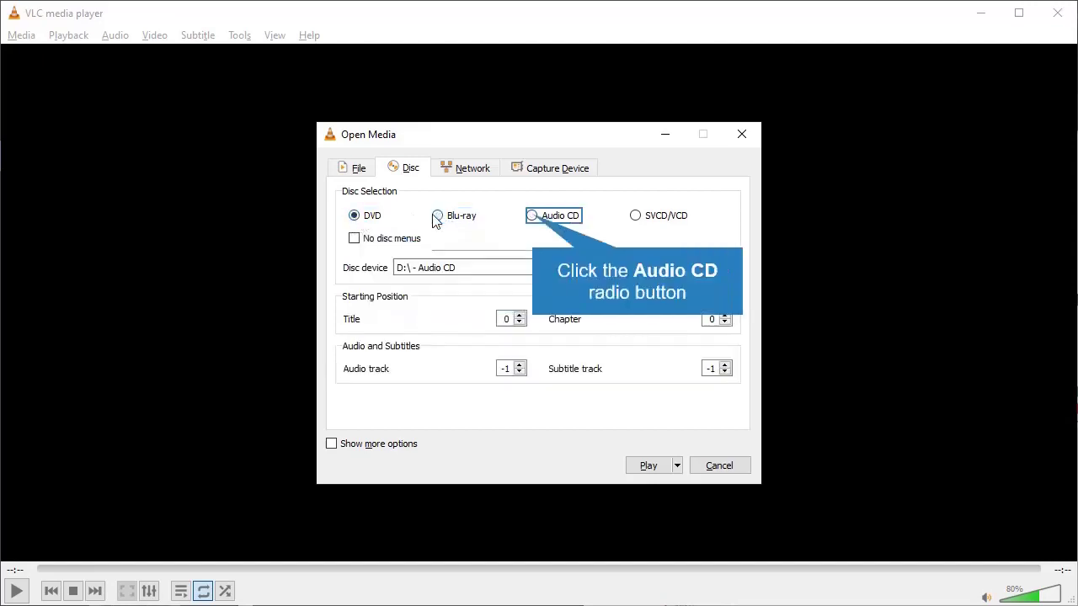
pyautogui.click(531, 216)
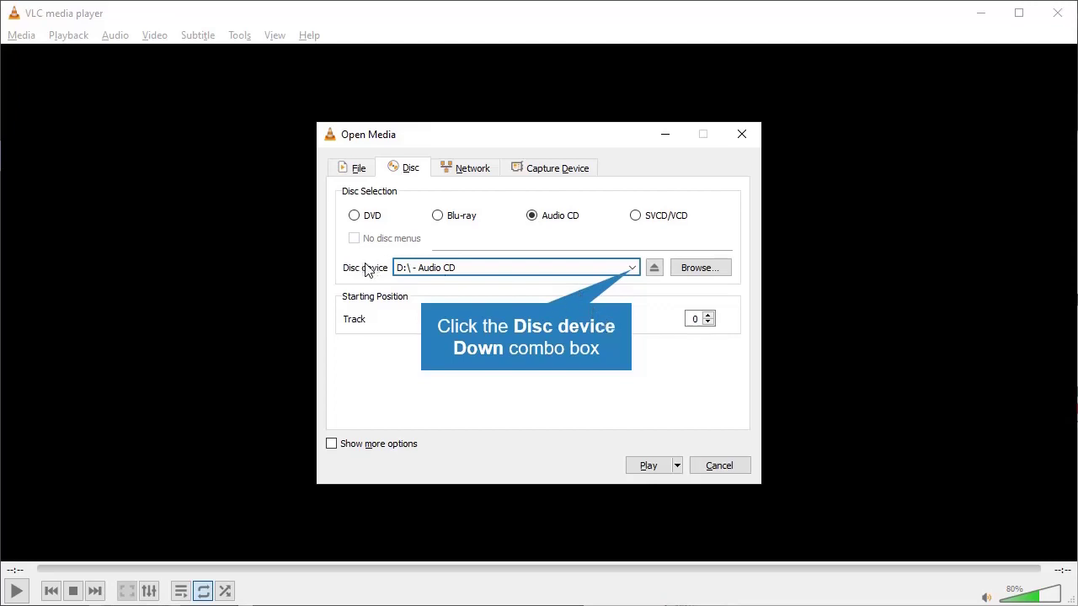
pyautogui.click(632, 269)
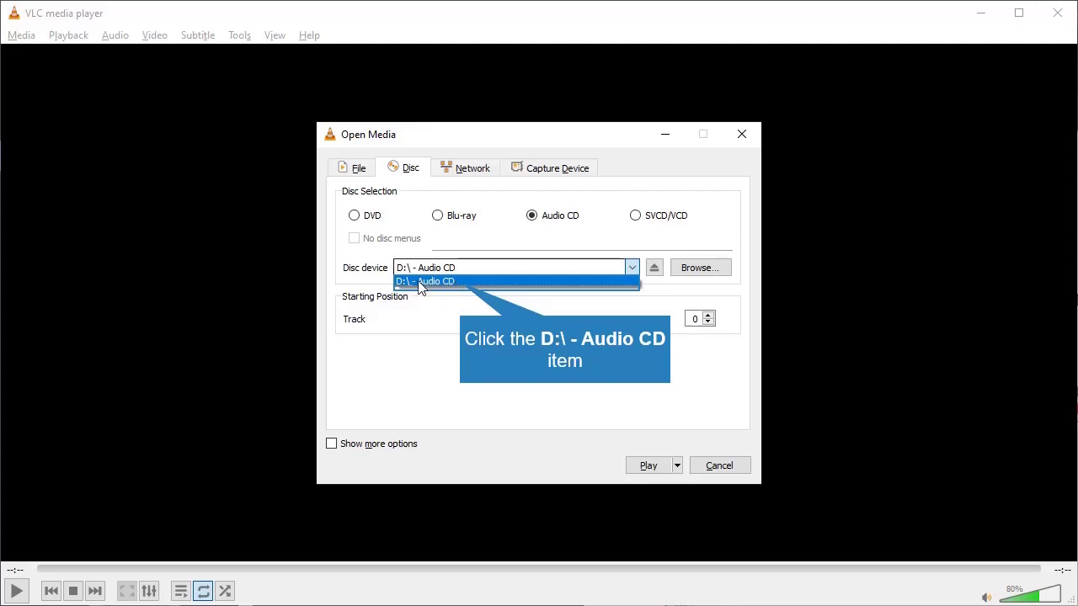
pyautogui.click(461, 285)
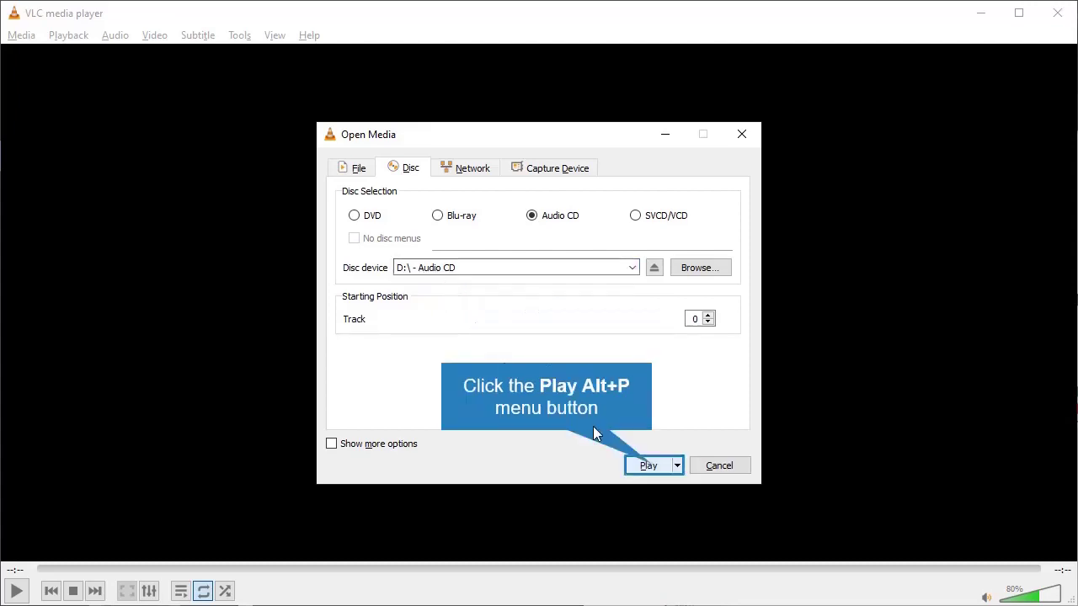
# - Play the Audio CD track Caravan – Heartbreaker, then pause it three seconds in
pyautogui.click(652, 469)
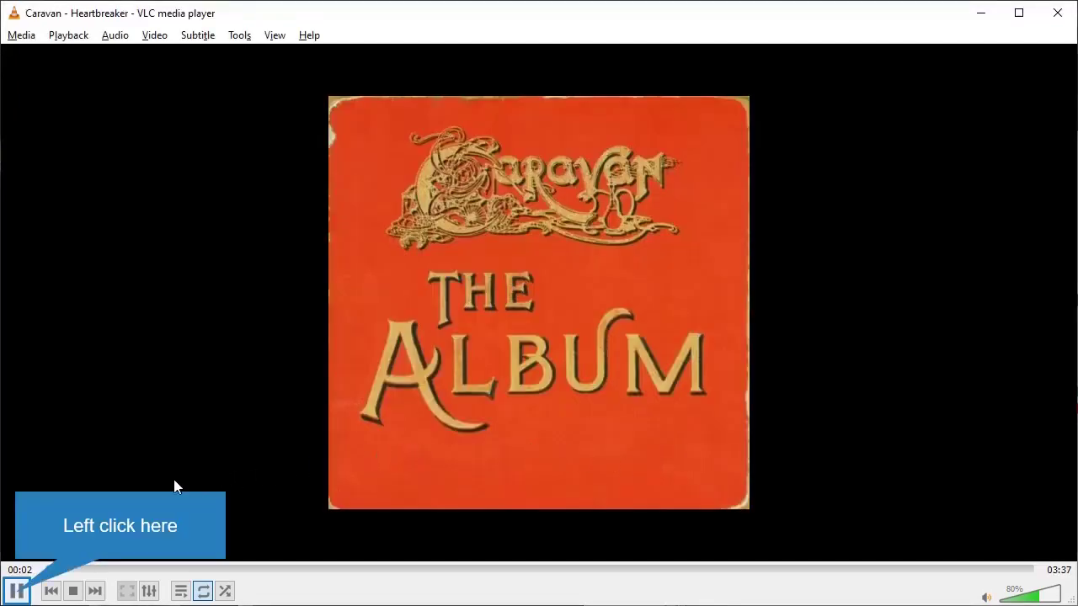
pyautogui.click(18, 593)
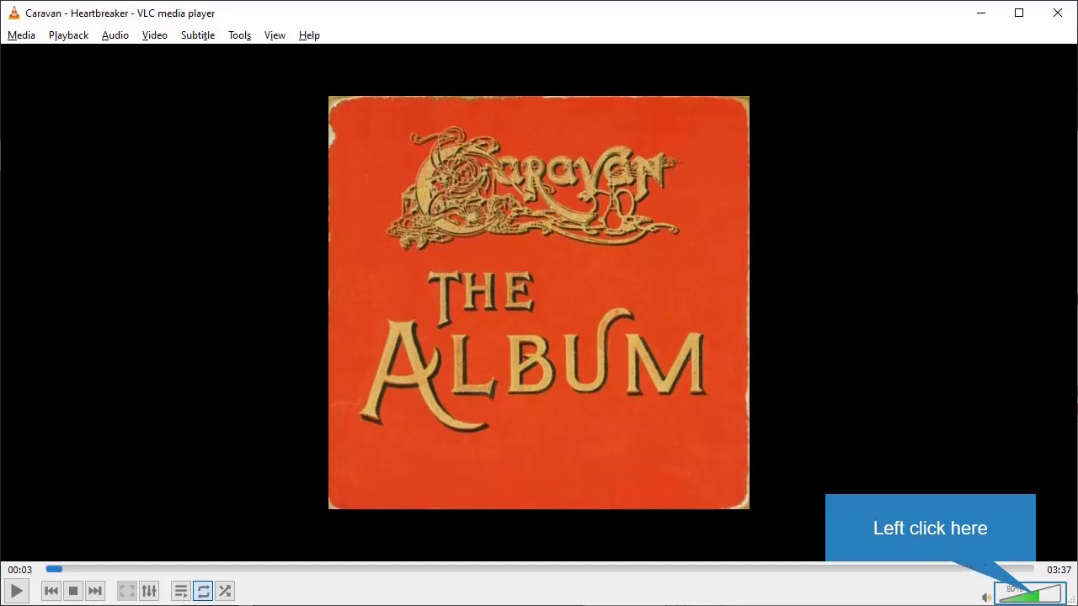
# - Drag the volume slider on the paused Heartbreaker track down to 68%
pyautogui.click(1041, 598)
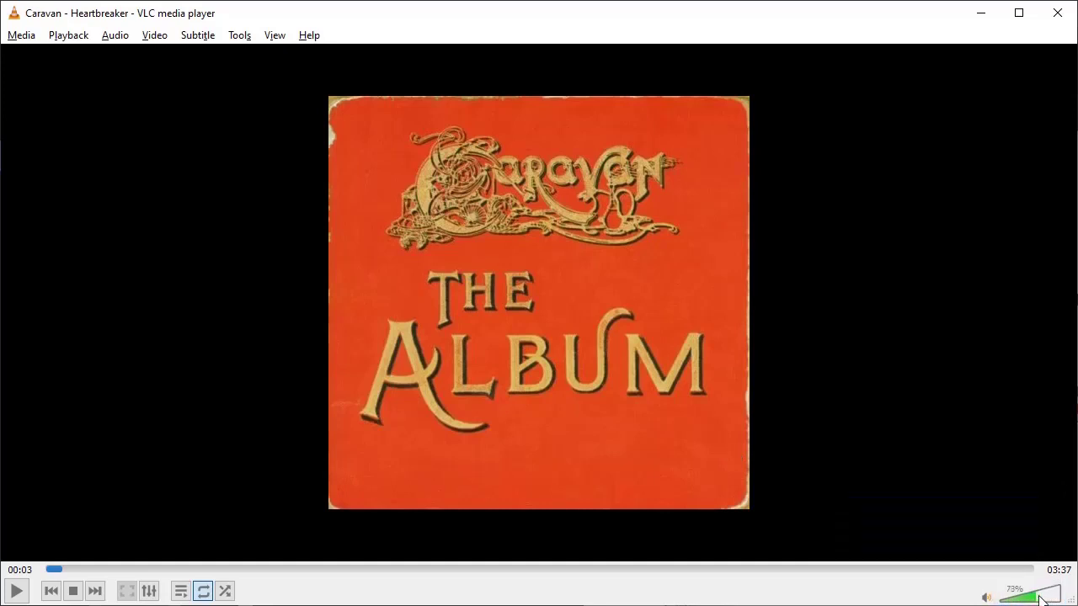
pyautogui.moveTo(1044, 598)
pyautogui.mouseDown()
pyautogui.moveTo(1058, 598)
pyautogui.moveTo(1037, 599)
pyautogui.mouseUp()
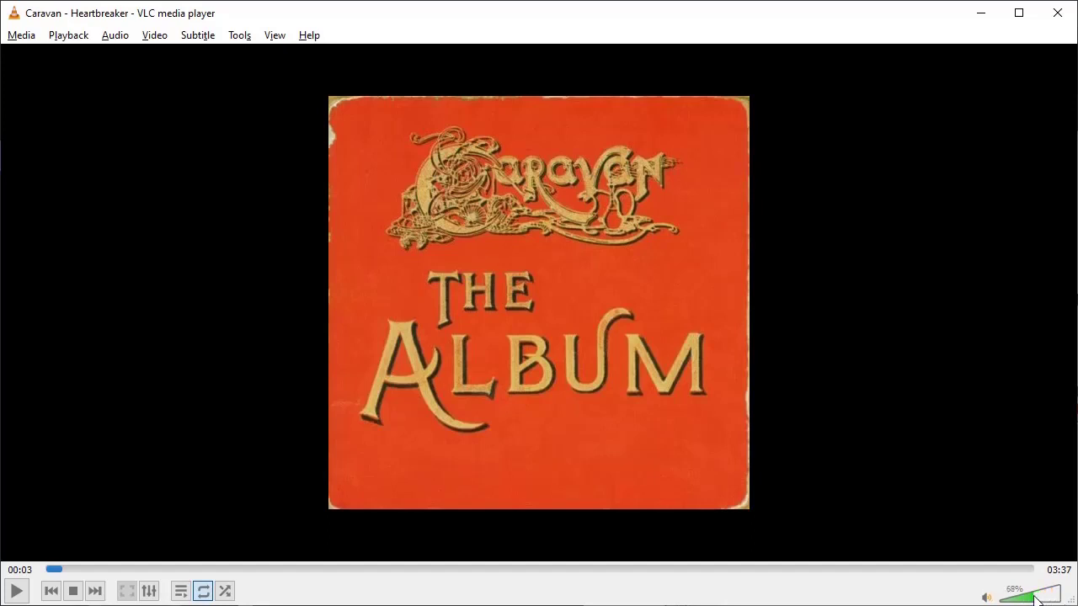